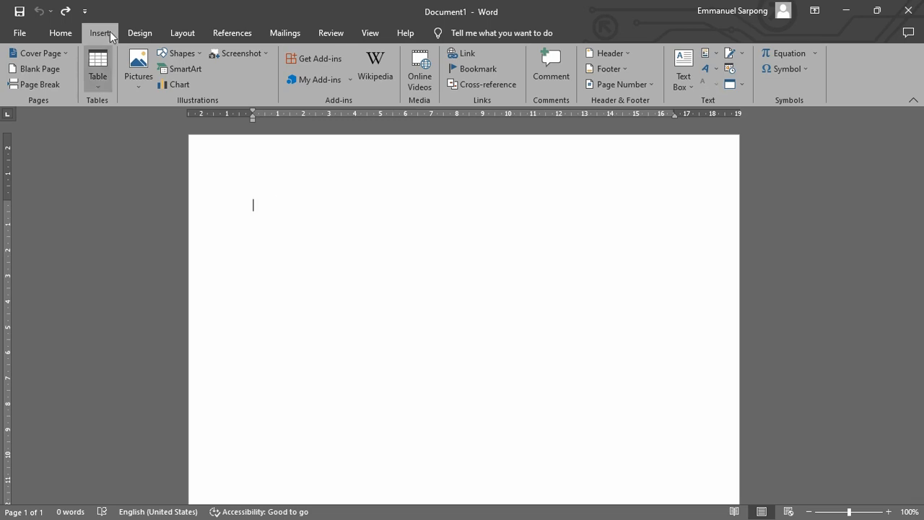
Insert a table with 4 columns and 6 rows at the start of the blank document.
click(96, 81)
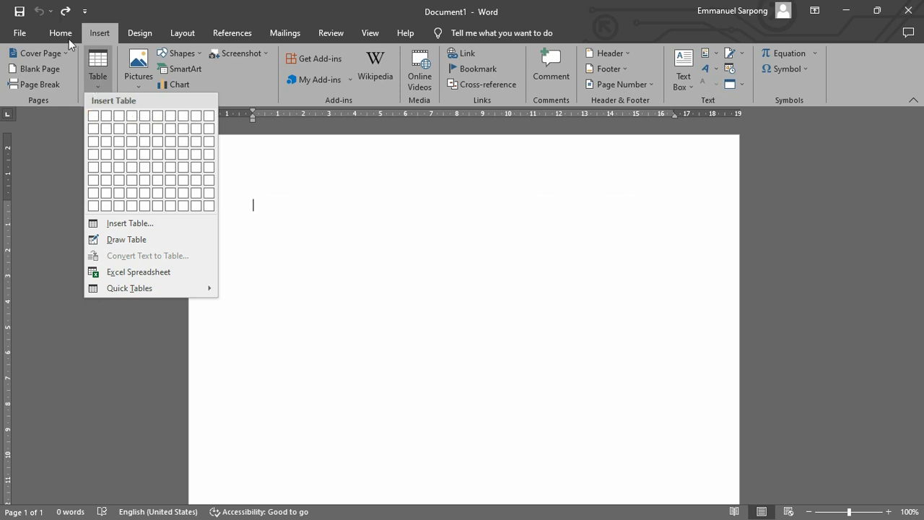
click(318, 240)
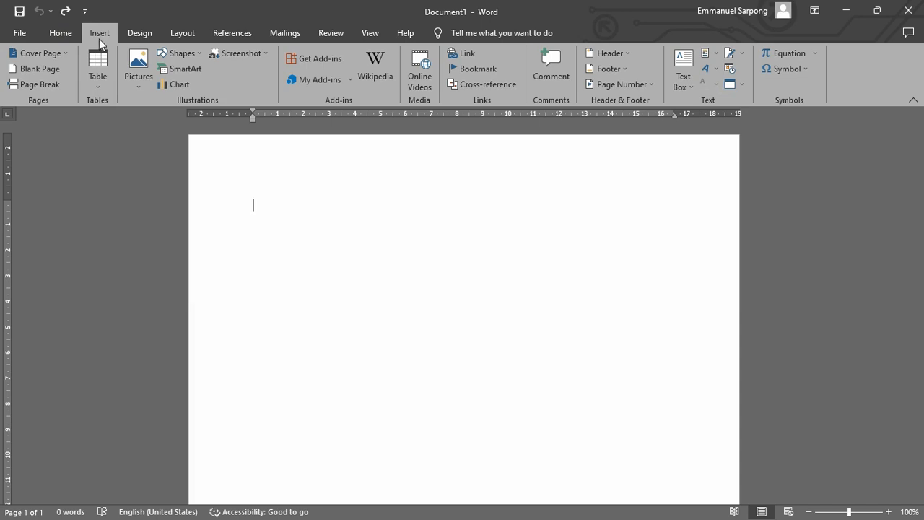
click(98, 85)
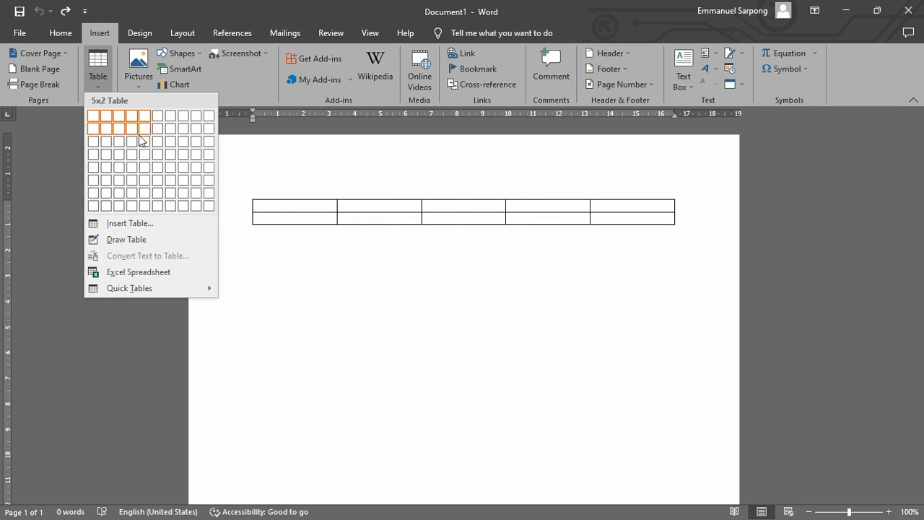
click(133, 186)
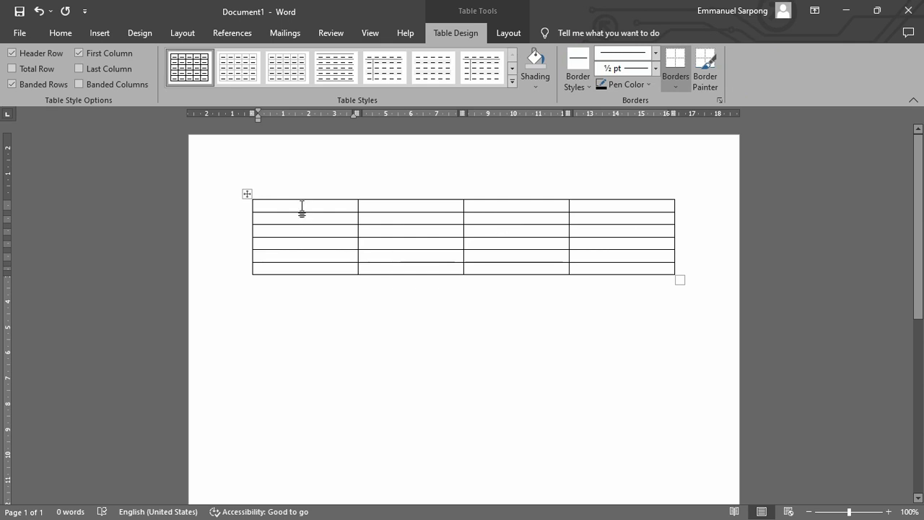
Highlight each of the table's four columns in turn to check the column layout.
shift+click(310, 270)
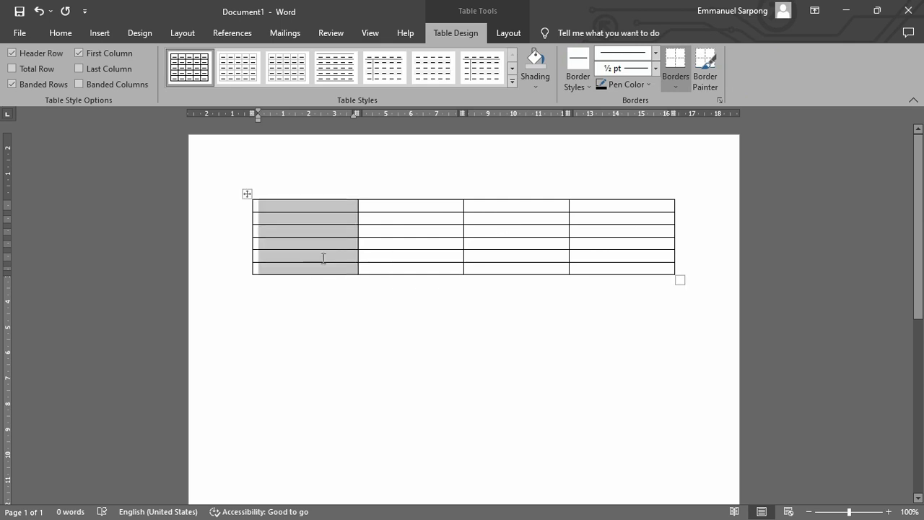
drag(392, 204, 435, 269)
drag(481, 205, 538, 269)
drag(588, 207, 642, 270)
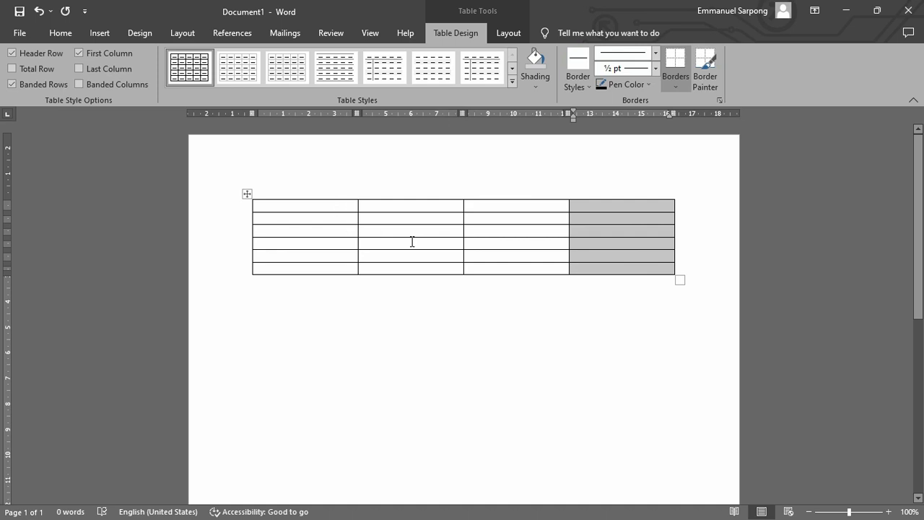
Insert a second table below the first one, specifying 2 columns and 6 rows with automatic fixed column width.
click(643, 320)
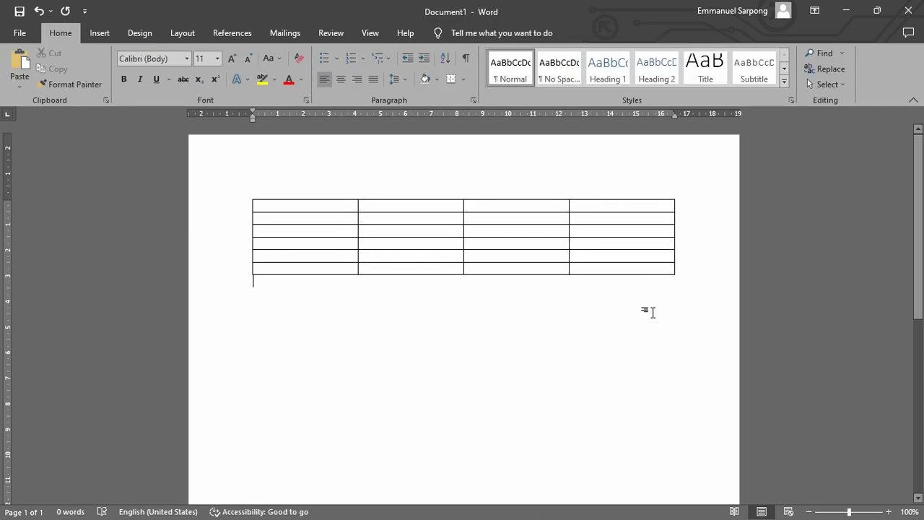
click(105, 35)
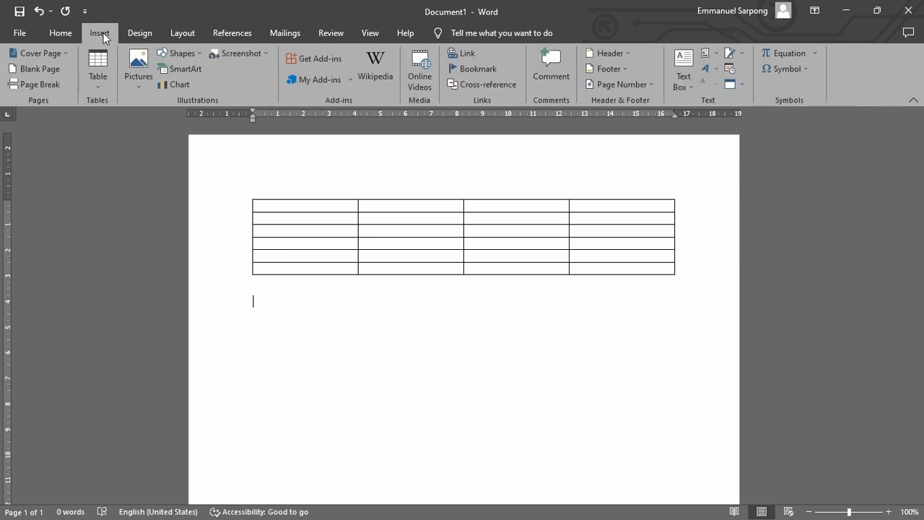
click(99, 86)
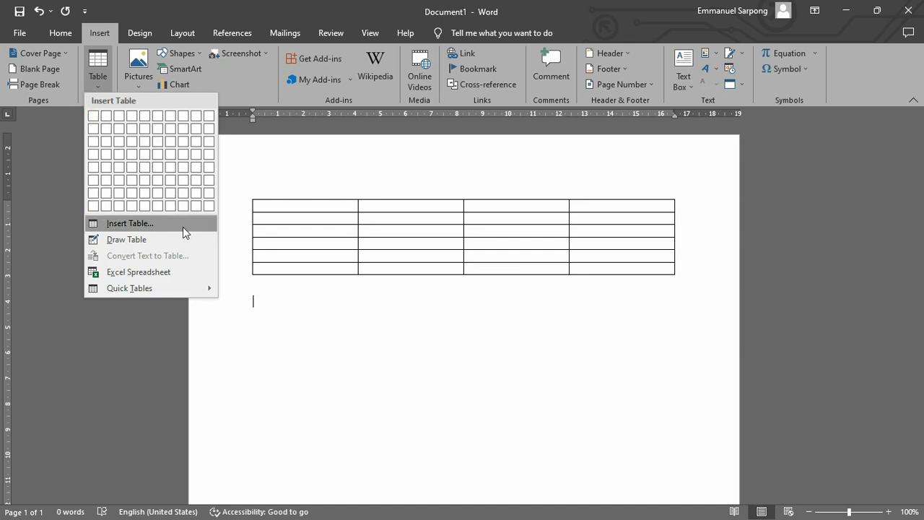
click(137, 225)
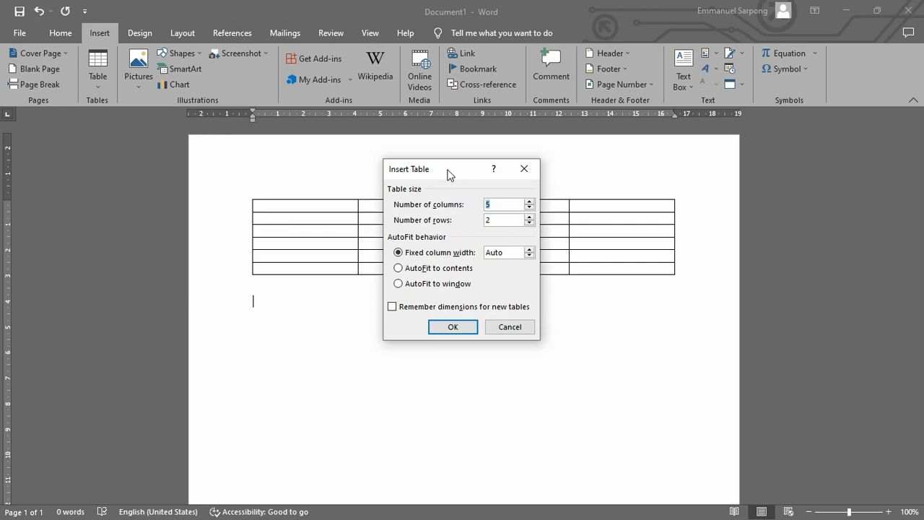
drag(441, 173, 534, 169)
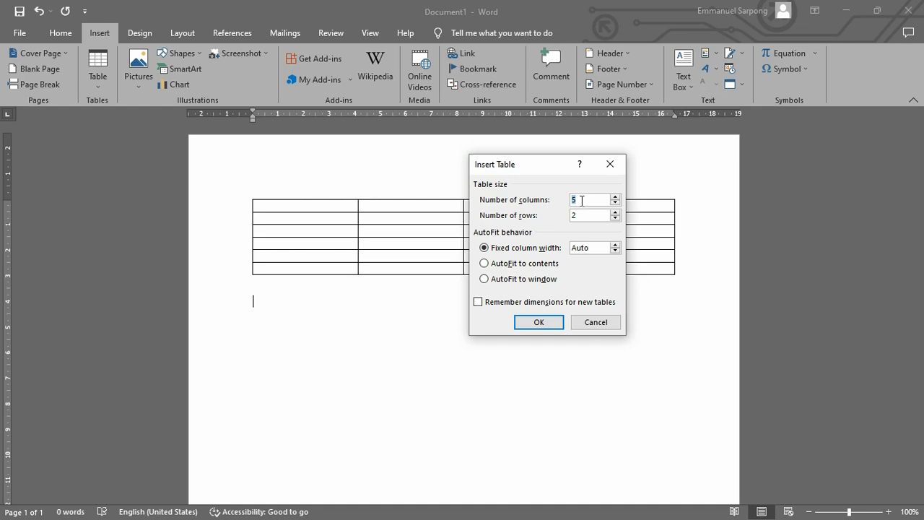
text(2)
key(Tab)
text(6)
click(541, 323)
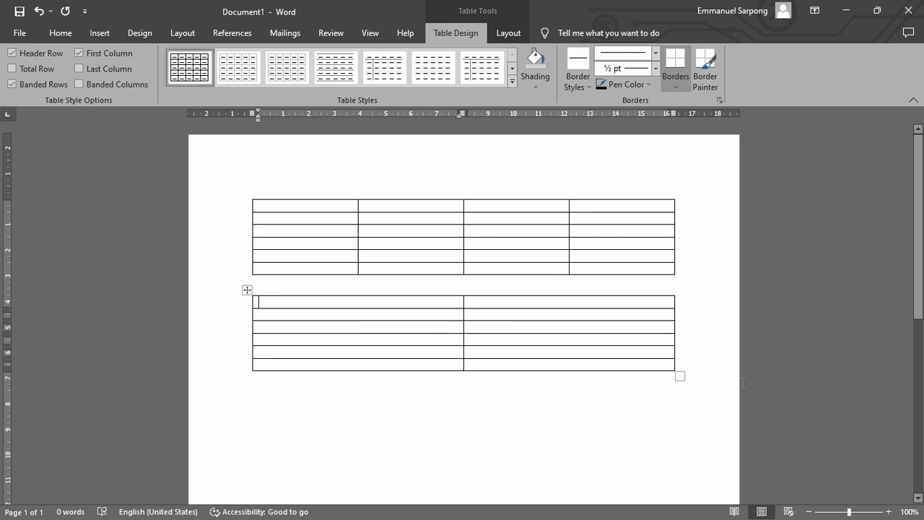
Draw a single-cell table about 16.62 cm wide and 0.77 cm high on a new line below the second table.
click(701, 384)
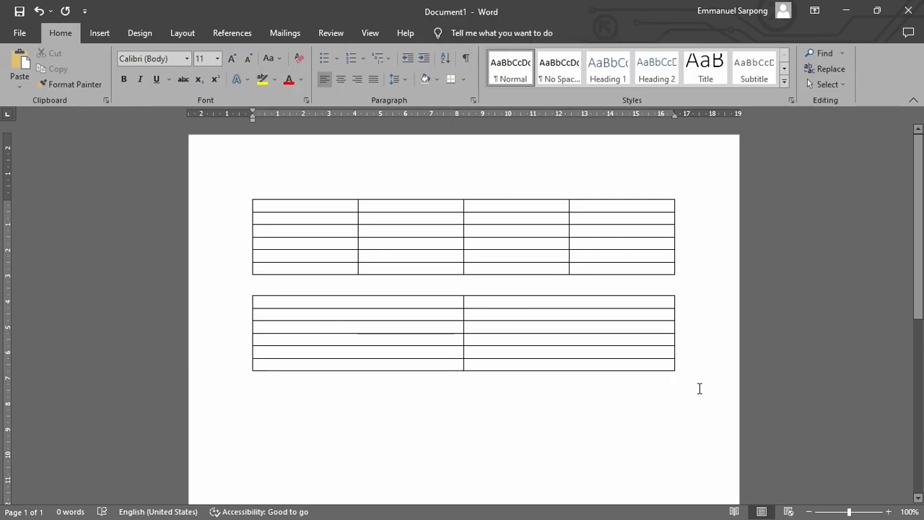
key(Return)
scroll(401, 396, down, 3)
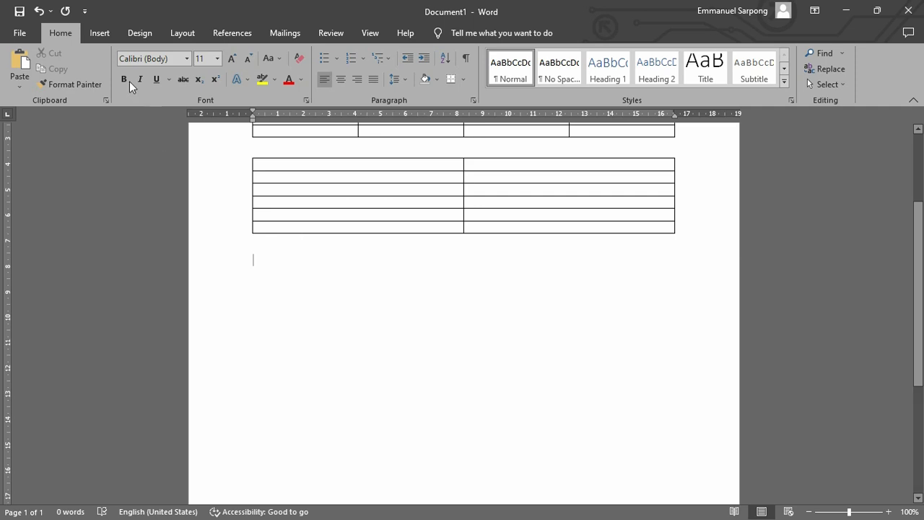
click(102, 34)
click(101, 83)
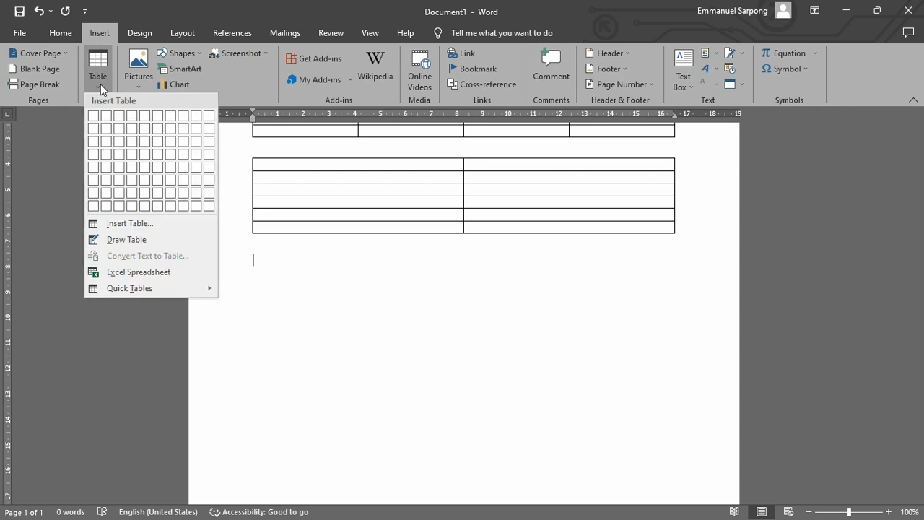
click(125, 242)
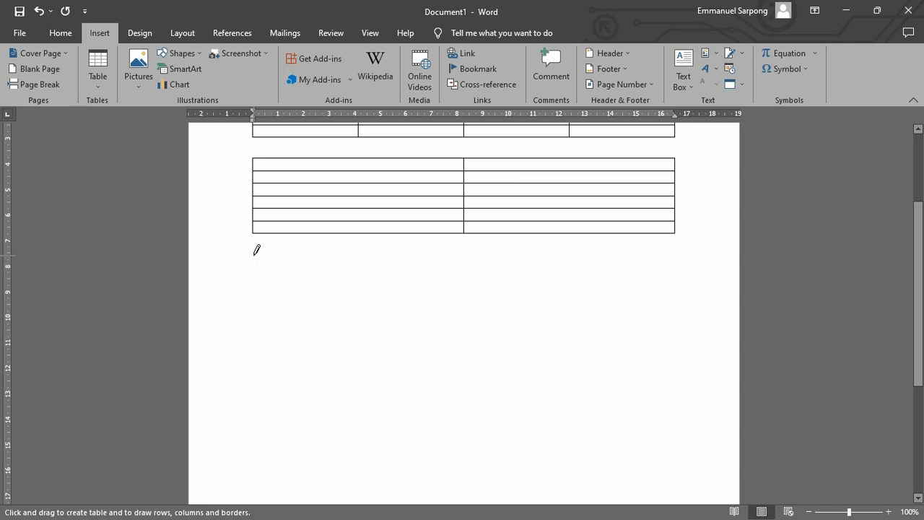
mouse_move(253, 255)
mouse_down()
mouse_move(325, 279)
mouse_move(625, 289)
mouse_move(681, 276)
mouse_up()
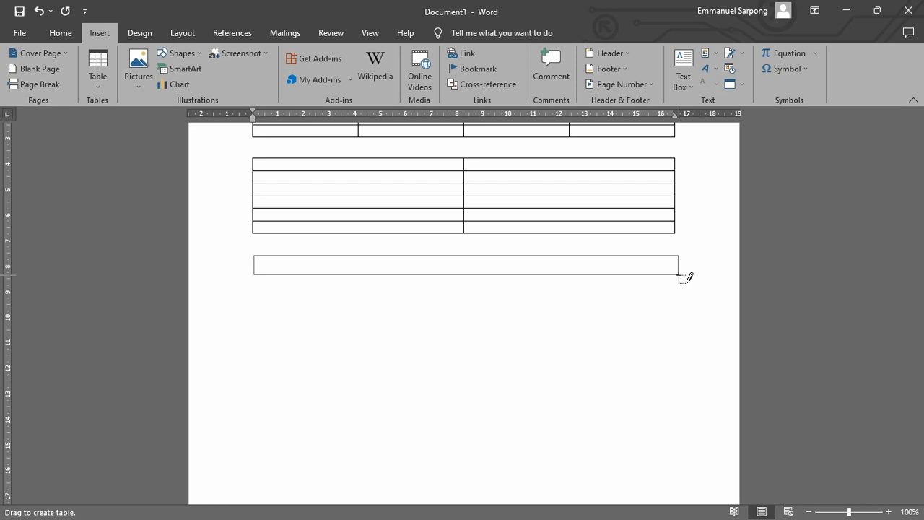
drag(679, 275, 681, 271)
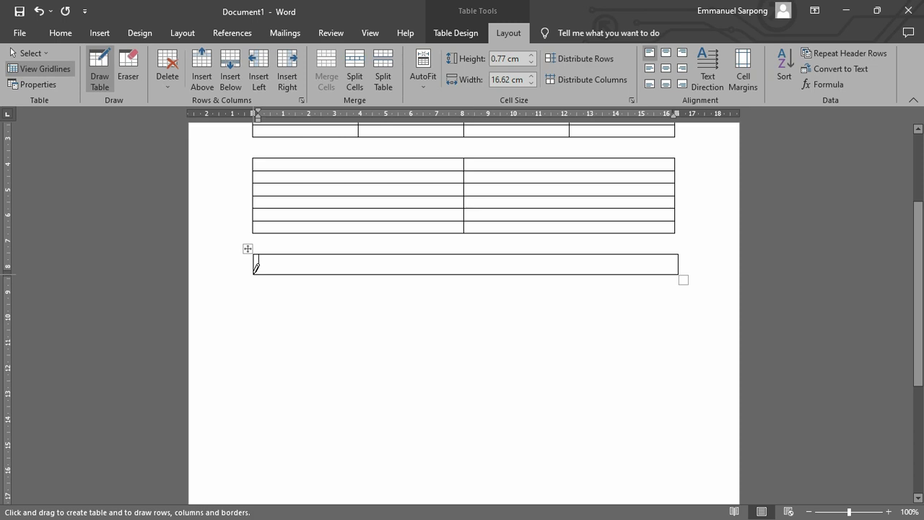
Draw a second row beneath the hand-drawn cell and four vertical dividers that split the table into five columns.
mouse_move(253, 273)
mouse_down()
mouse_move(294, 303)
mouse_move(619, 306)
mouse_move(687, 301)
mouse_move(680, 295)
mouse_up()
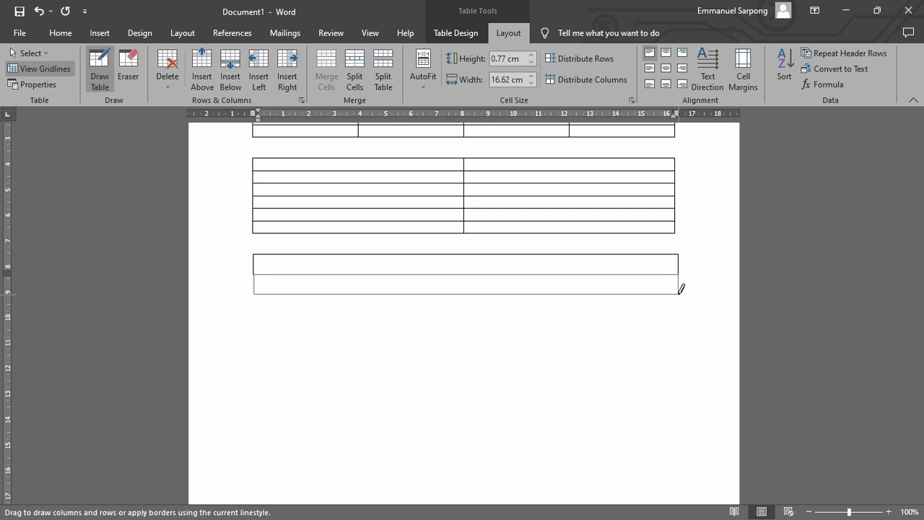
drag(679, 294, 680, 294)
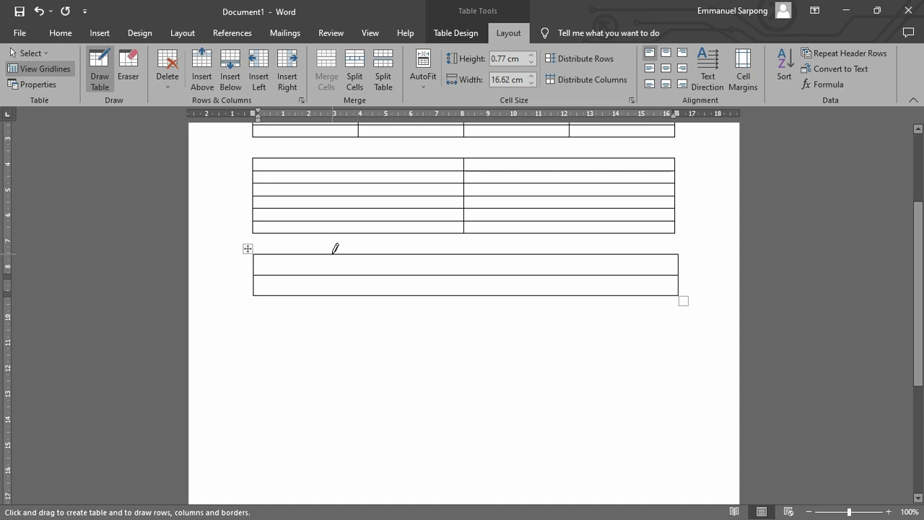
drag(332, 253, 333, 289)
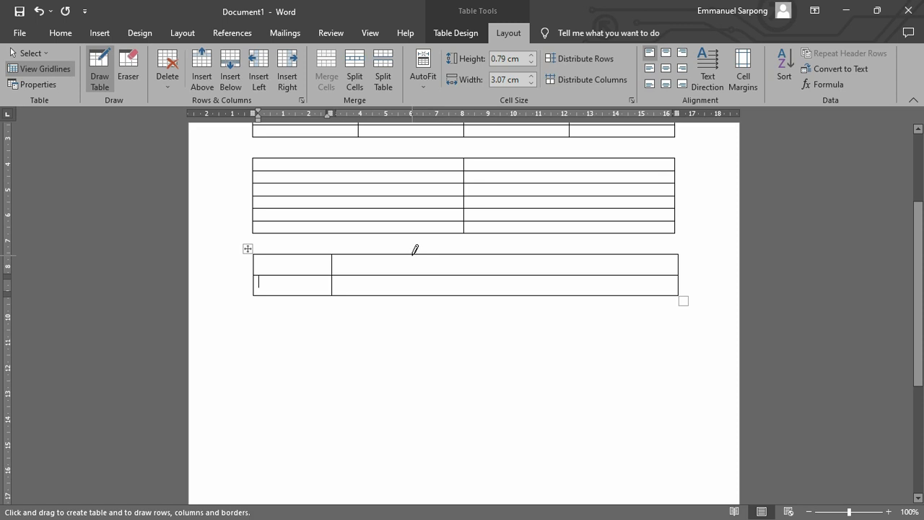
drag(413, 250, 412, 289)
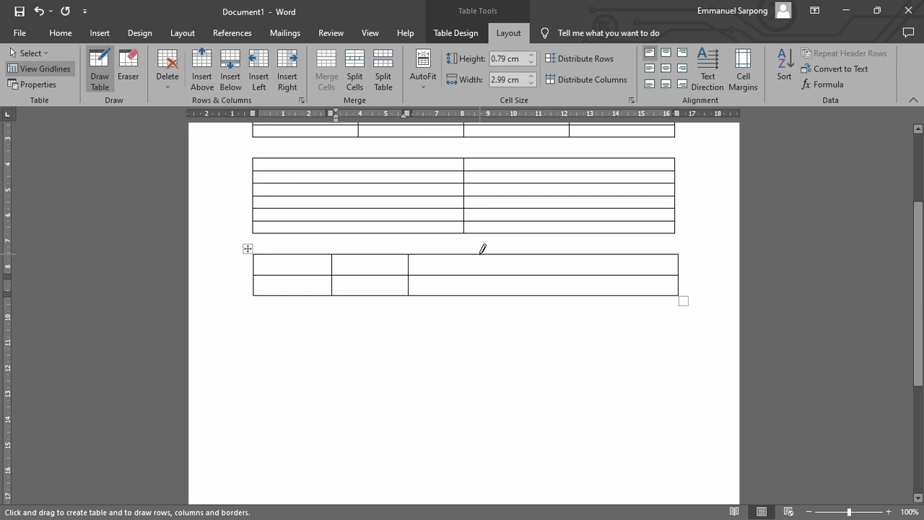
drag(484, 253, 483, 304)
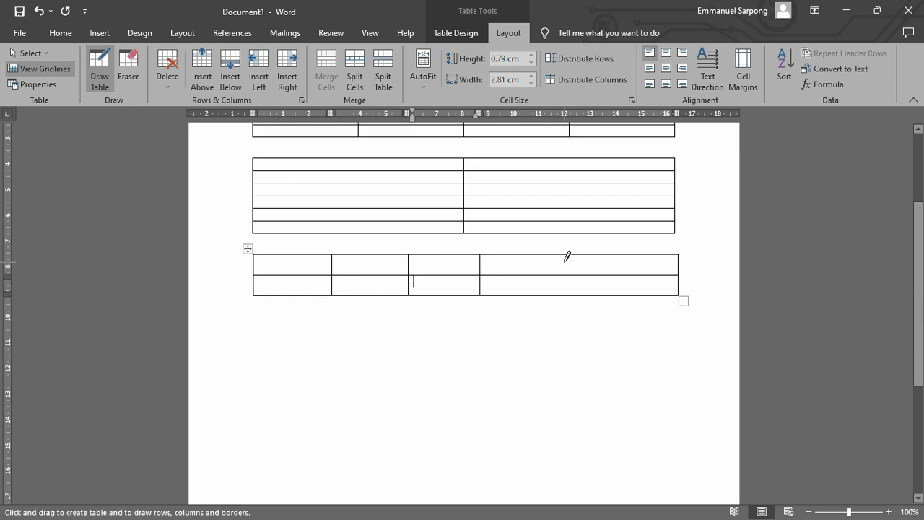
drag(567, 252, 565, 287)
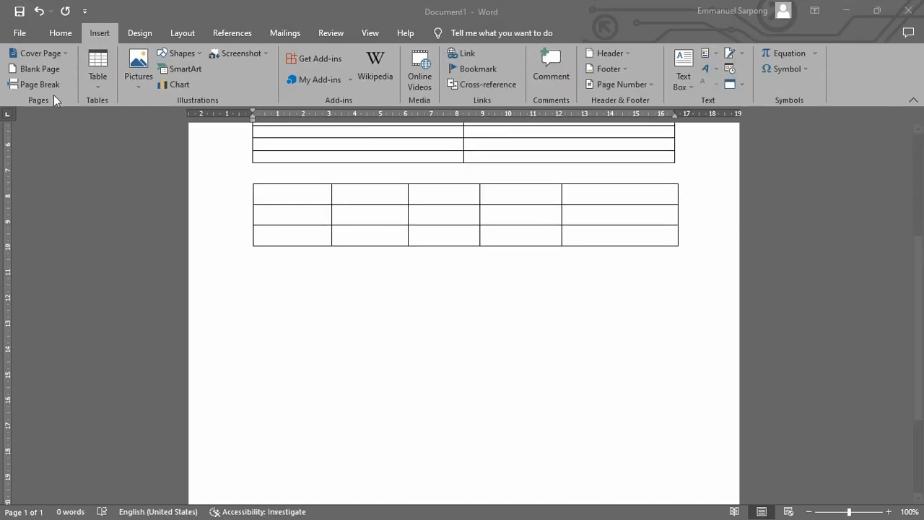
Embed an Excel spreadsheet below the drawn table and resize it to show columns A to I and rows 1 to 7.
click(97, 79)
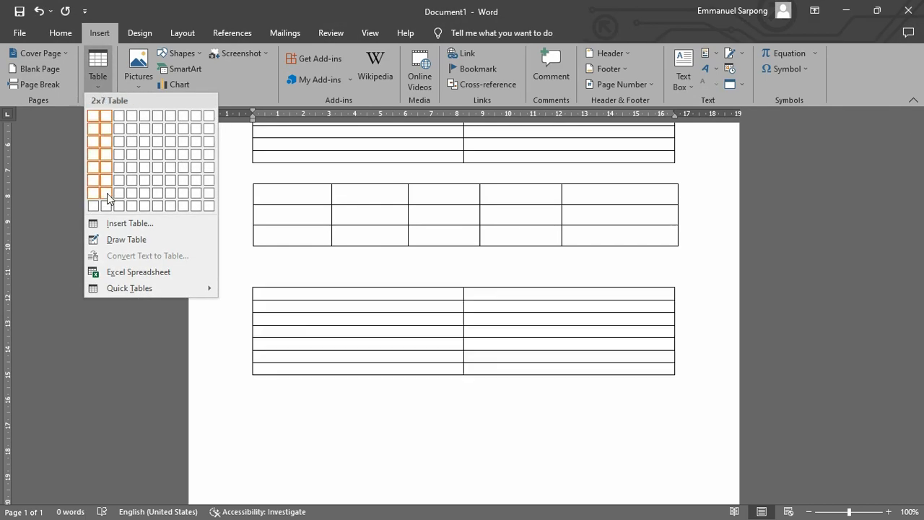
click(117, 274)
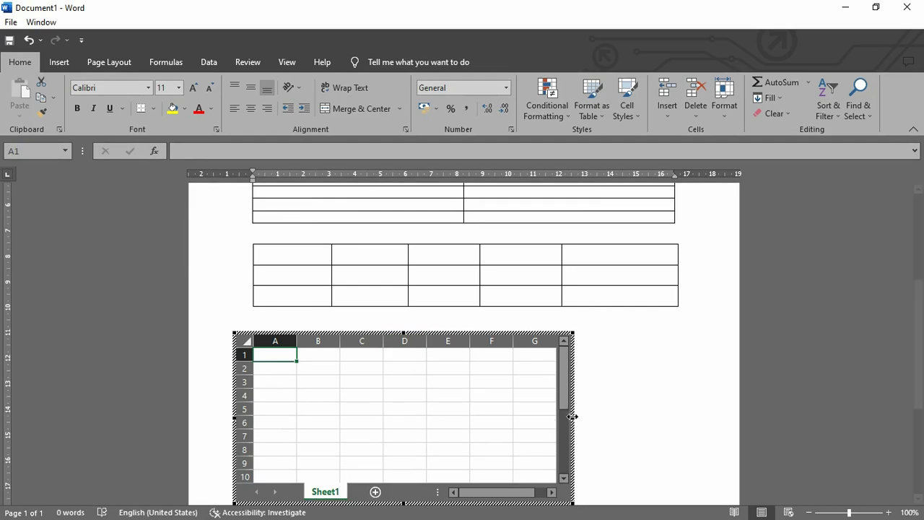
drag(572, 416, 664, 416)
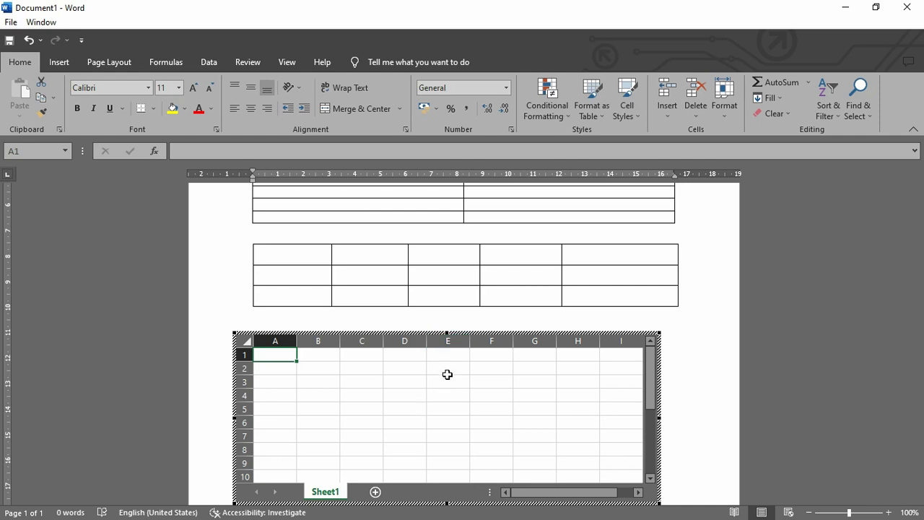
drag(448, 331, 450, 368)
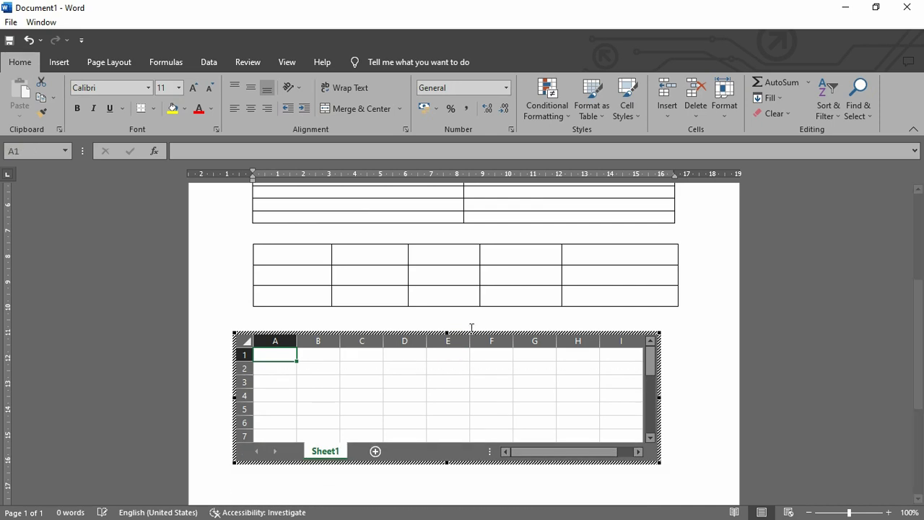
drag(429, 333, 452, 323)
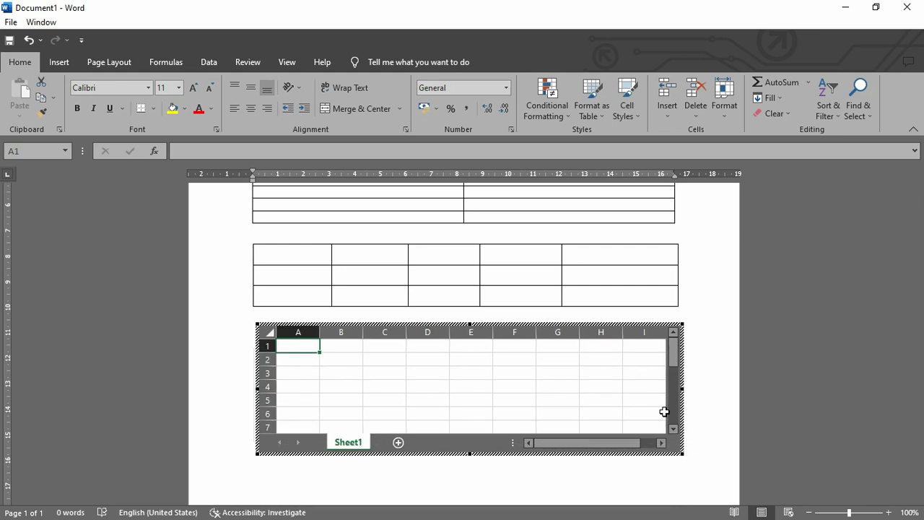
click(677, 472)
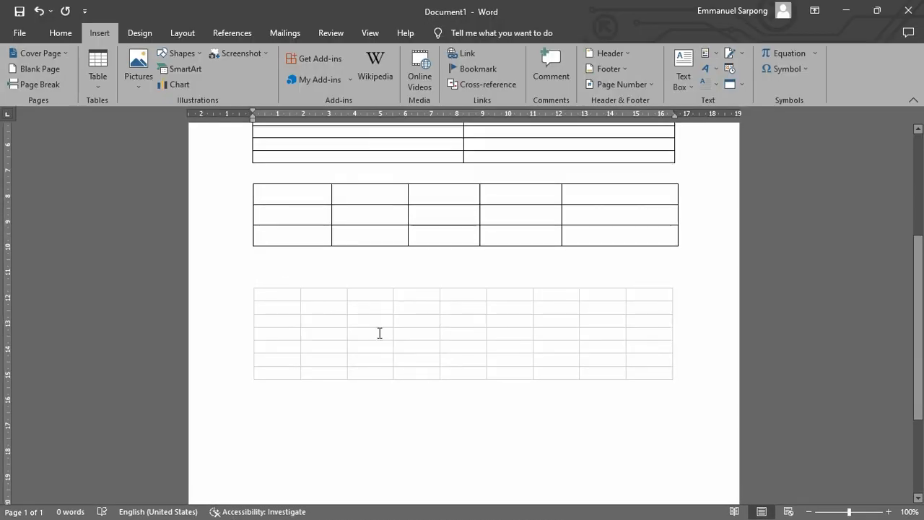
click(644, 395)
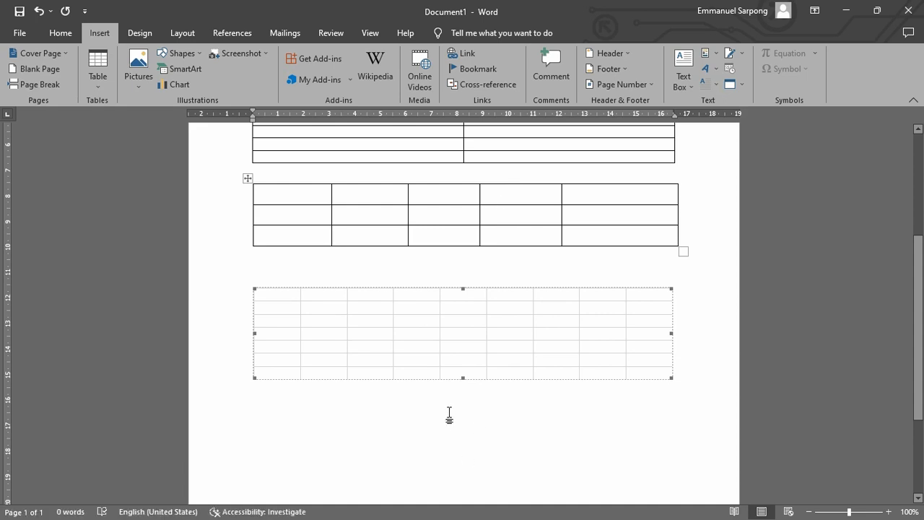
click(688, 387)
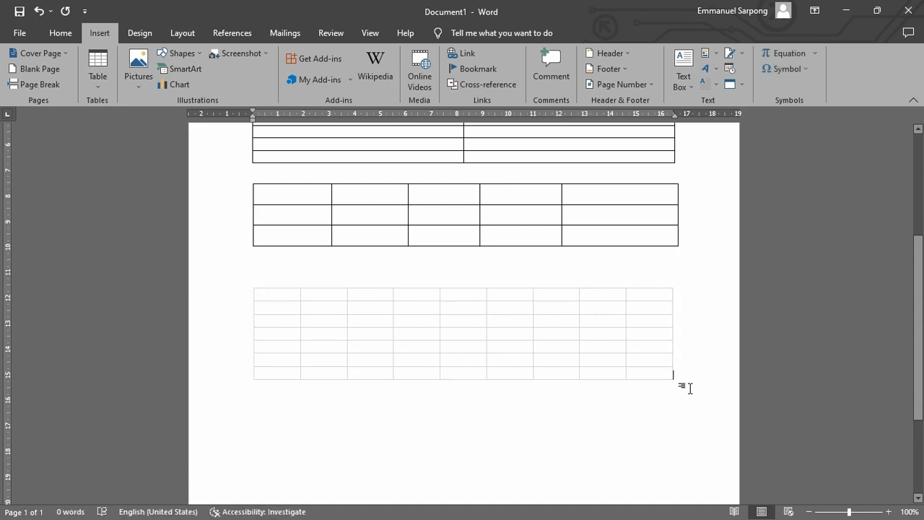
Insert the built-in Calendar 1 quick table on a new line below the embedded spreadsheet.
click(675, 411)
scroll(598, 362, up, 3)
scroll(597, 362, down, 5)
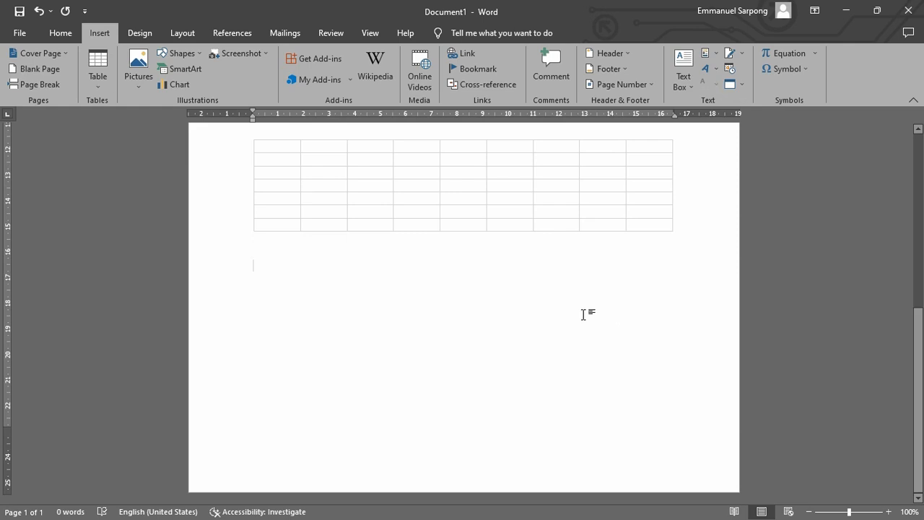
click(98, 78)
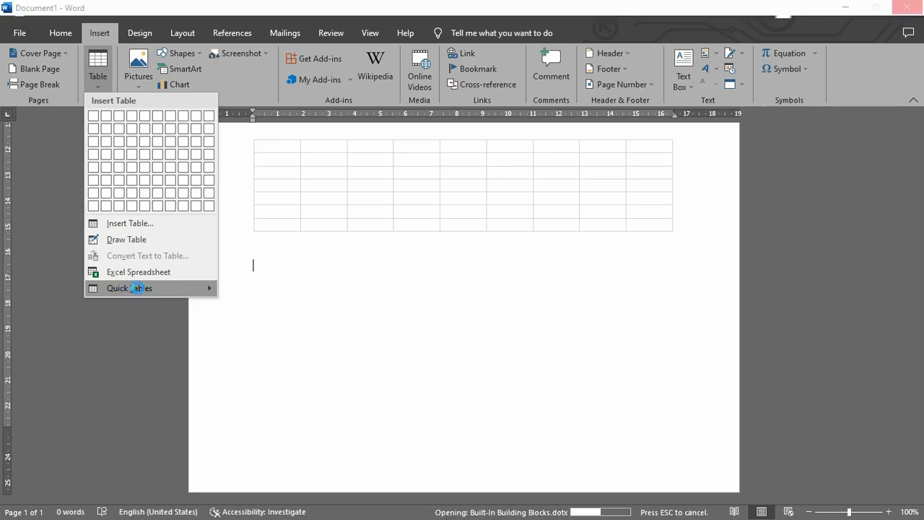
mouse_move(138, 288)
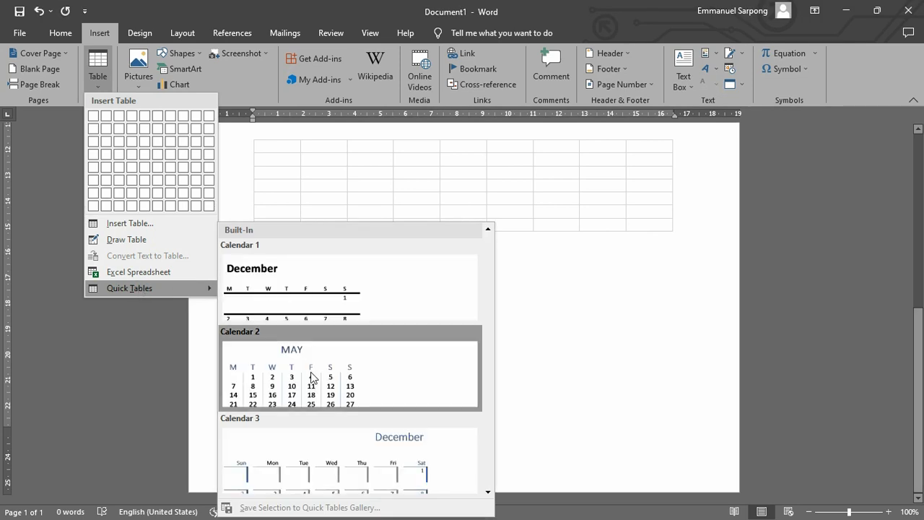
scroll(312, 377, down, 5)
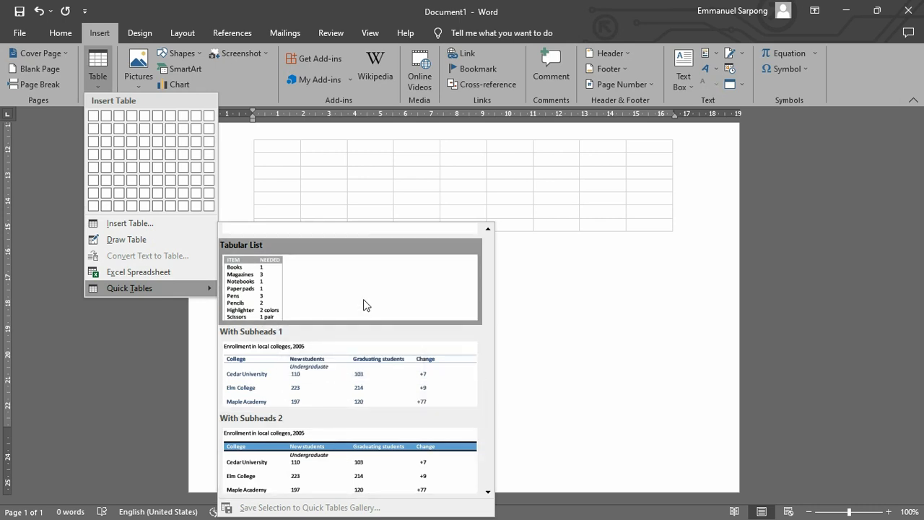
scroll(364, 305, up, 10)
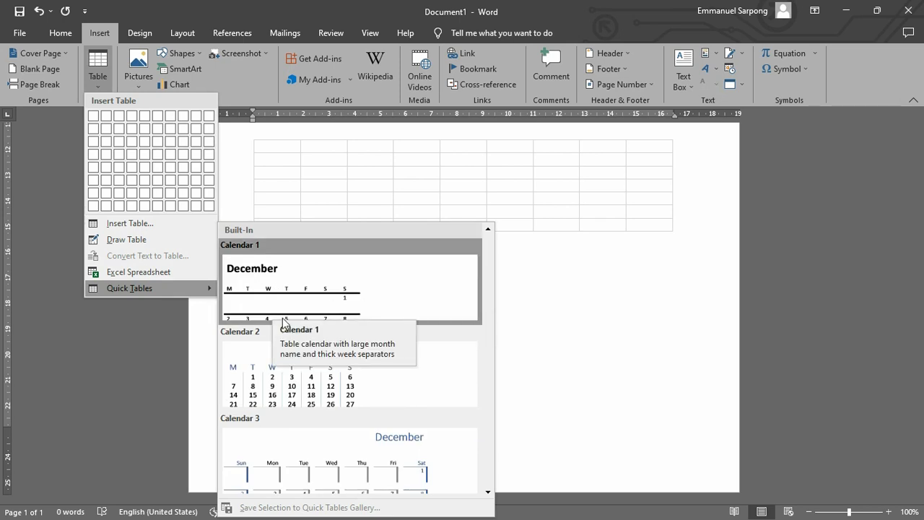
click(284, 287)
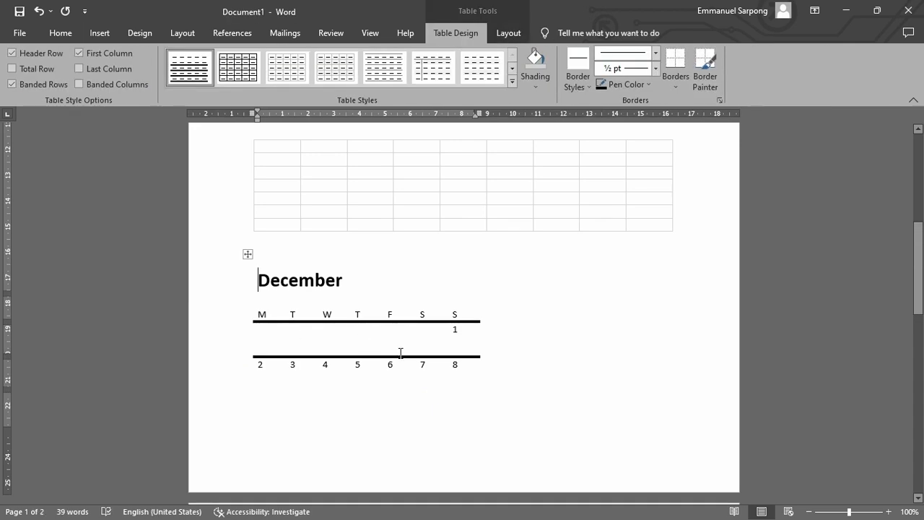
Examine the December calendar table across both pages and the other tables above it in the document.
click(458, 330)
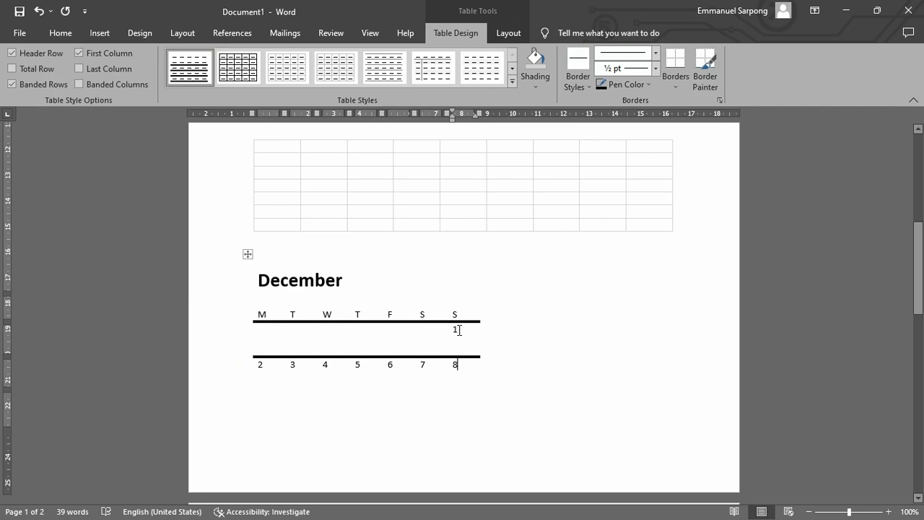
key(Down)
key(Down)
key(Down)
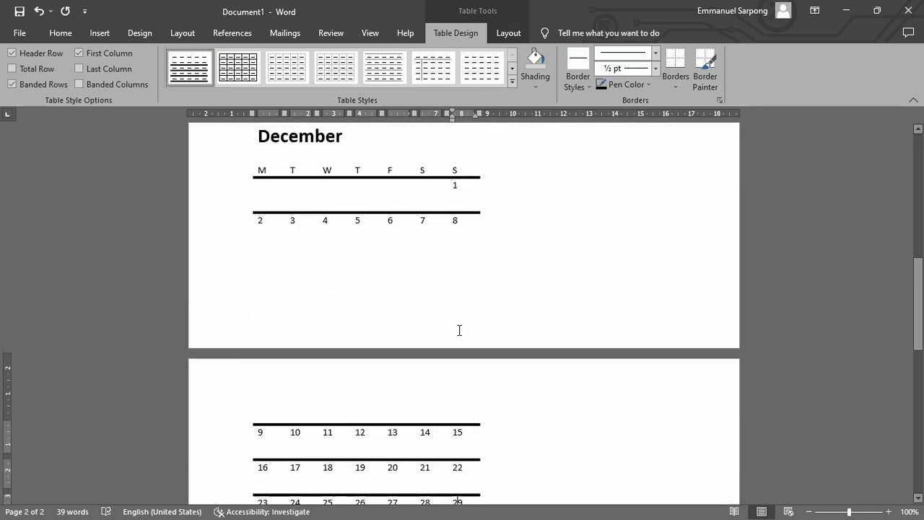
key(Down)
key(Down)
key(Up)
key(Up)
key(Up)
key(Up)
key(Up)
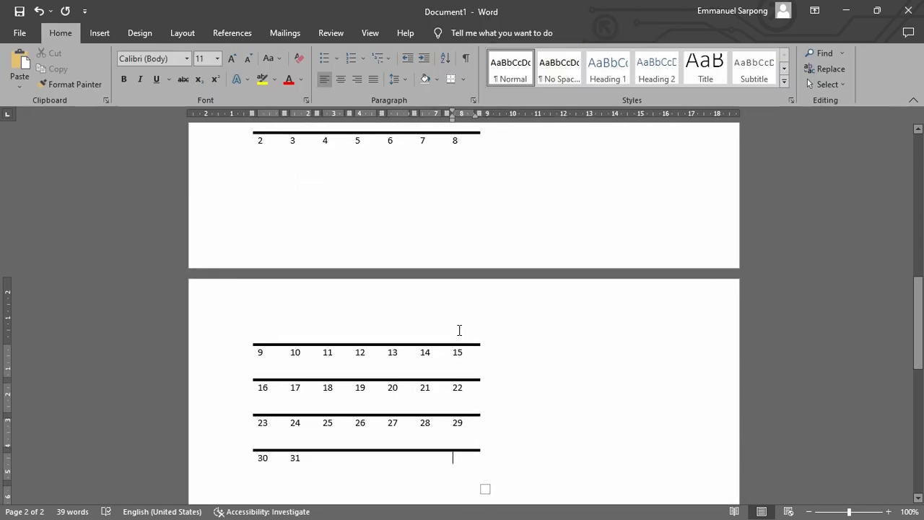
key(Up)
key(Up)
key(Up)
key(Up)
key(Up)
key(Up)
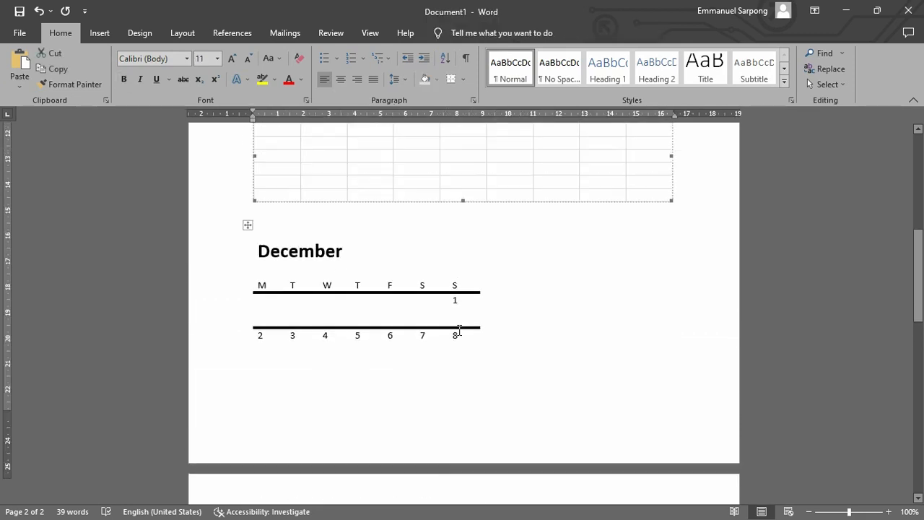
key(Down)
key(Down)
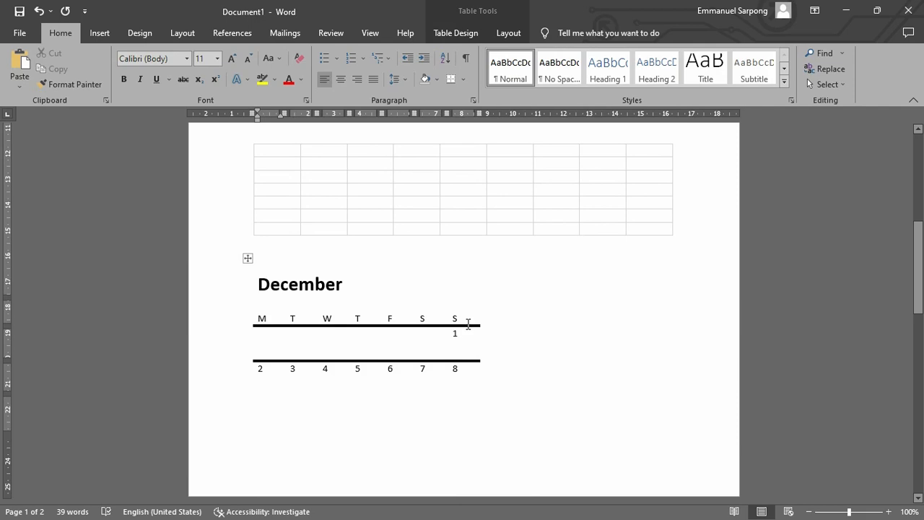
scroll(501, 206, up, 5)
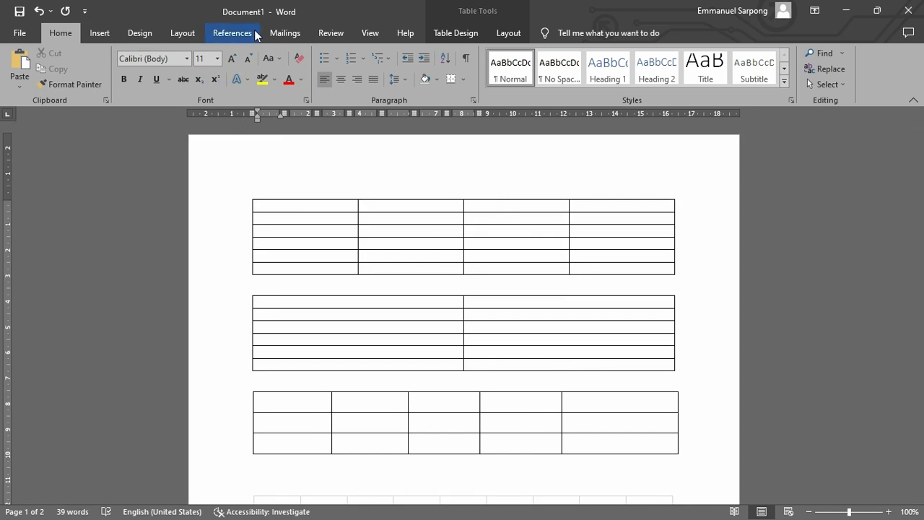
click(458, 35)
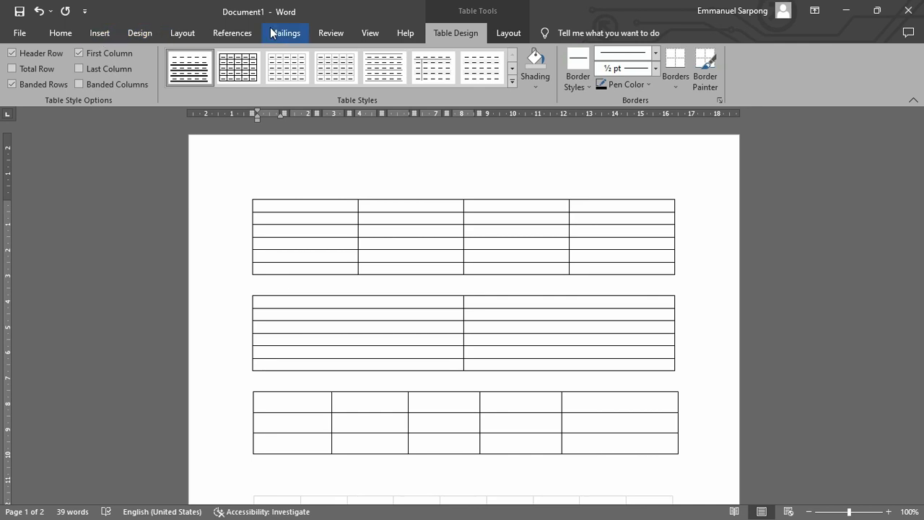
click(22, 38)
click(36, 39)
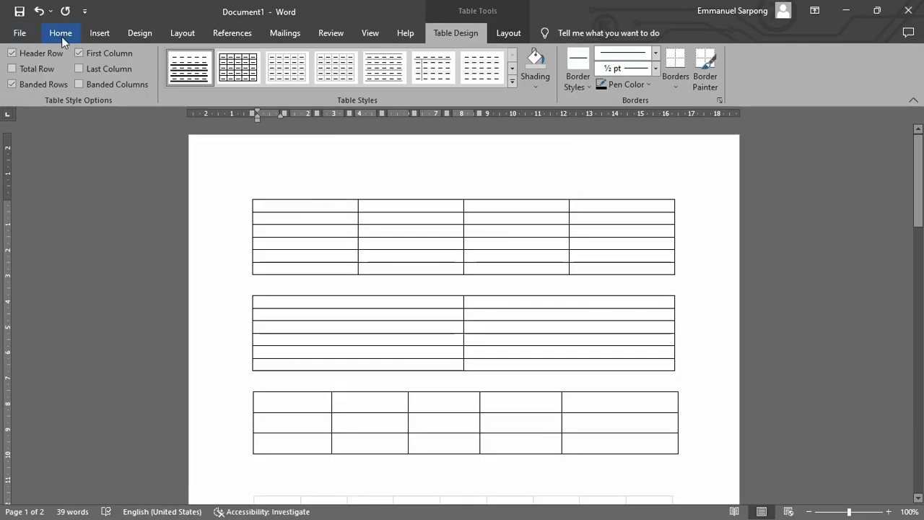